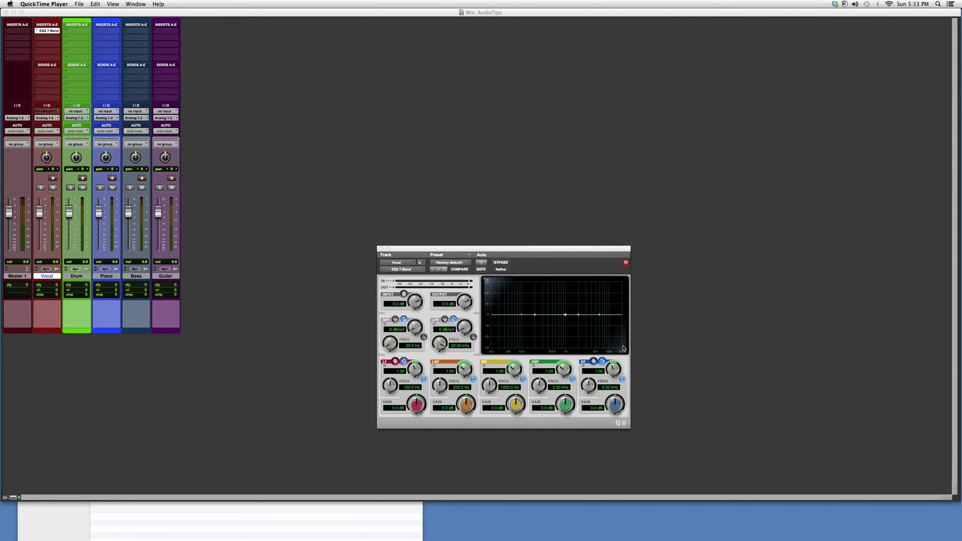
Drag the Vocal track's EQ3 7-Band window up and to the right, leaving all bands flat.
{"action": "left_click_drag", "start_coordinate": [575, 248], "coordinate": [587, 203]}
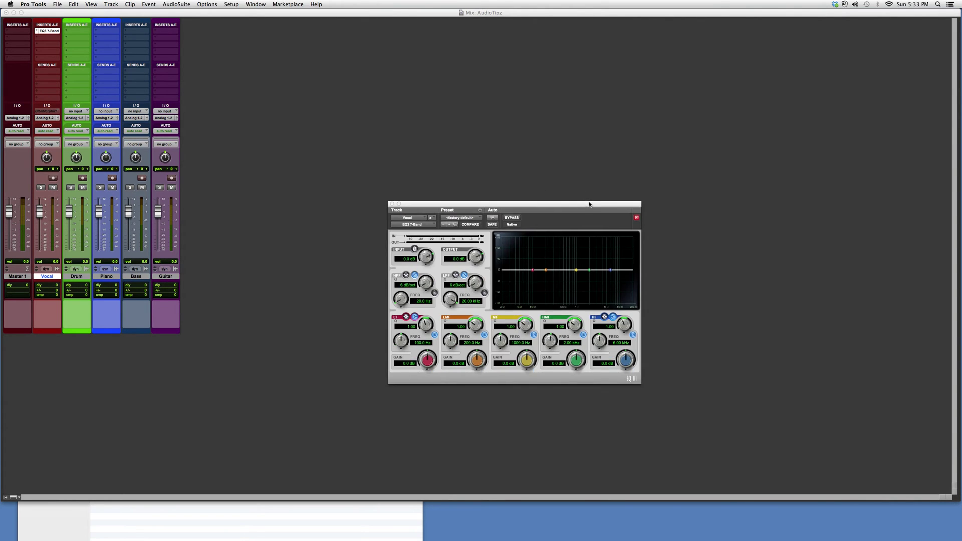